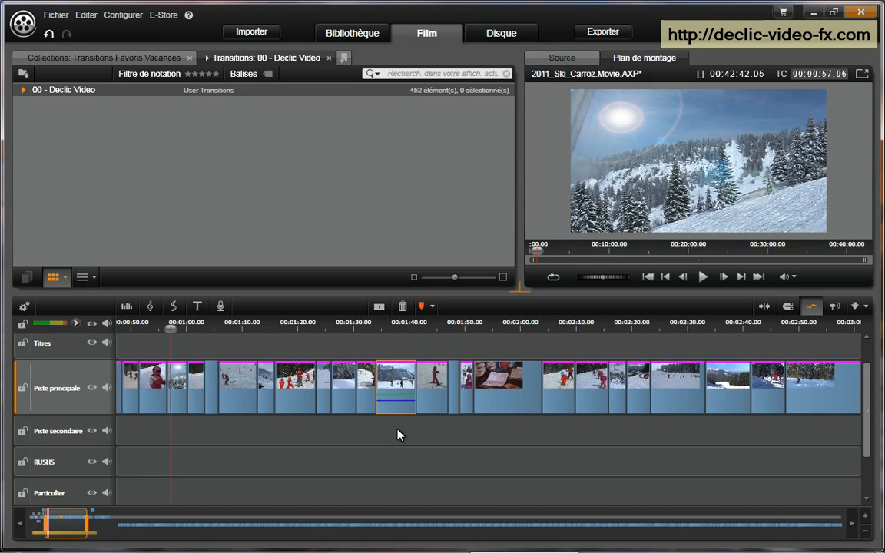
Step: Deactivate the audio stream of the ski clip at 00:01:34 on Piste principale and play the clip briefly to check it
{"action": "left_click", "coordinate": [399, 384]}
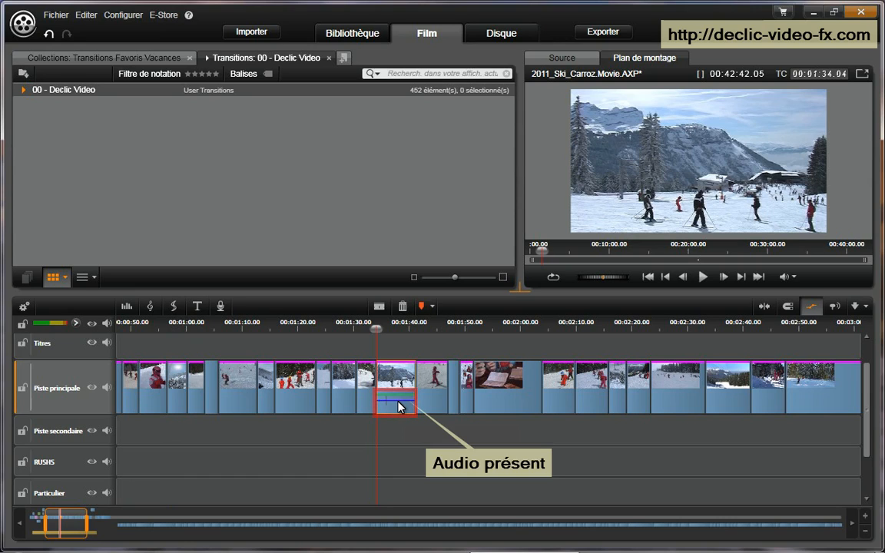
{"action": "right_click", "coordinate": [398, 381]}
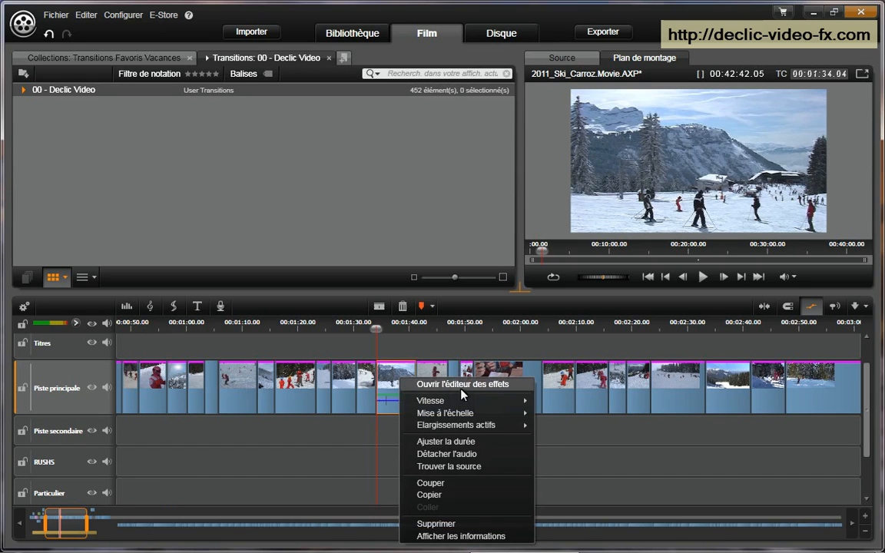
{"action": "mouse_move", "coordinate": [505, 427]}
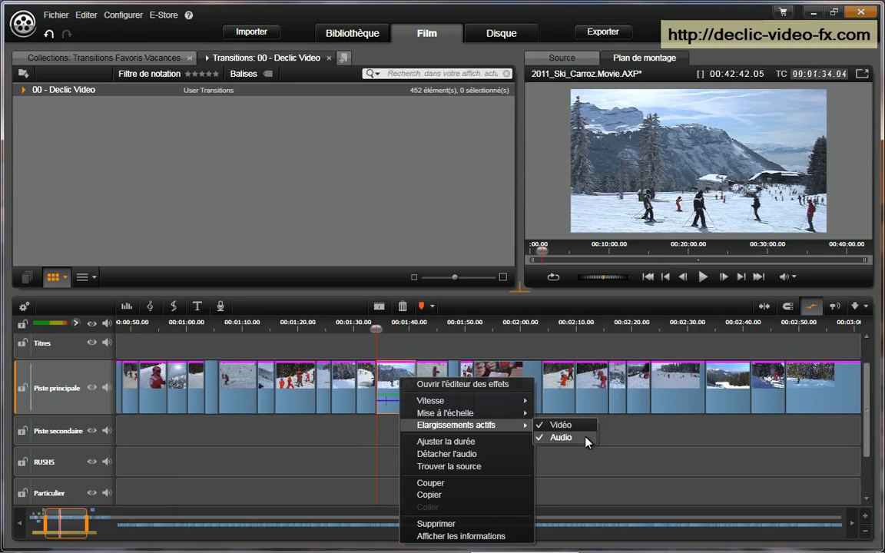
{"action": "key", "text": "Escape"}
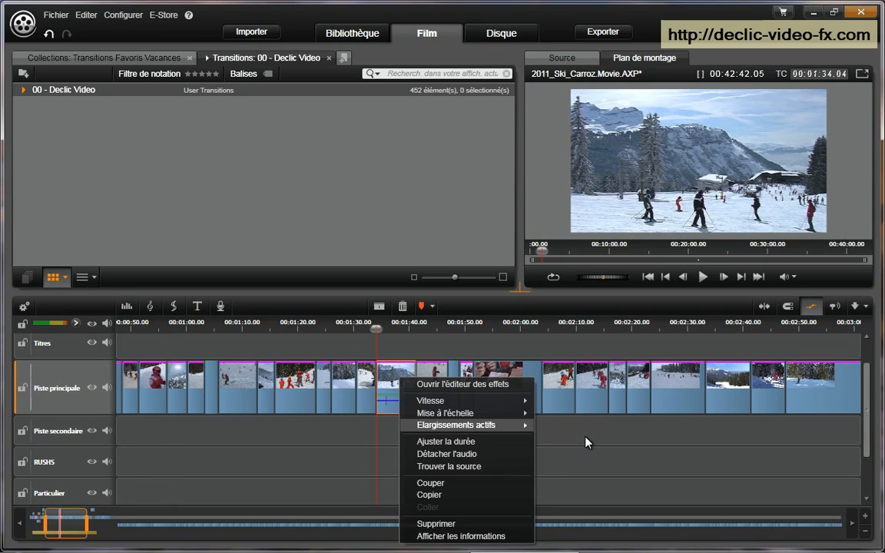
{"action": "key", "text": "Escape"}
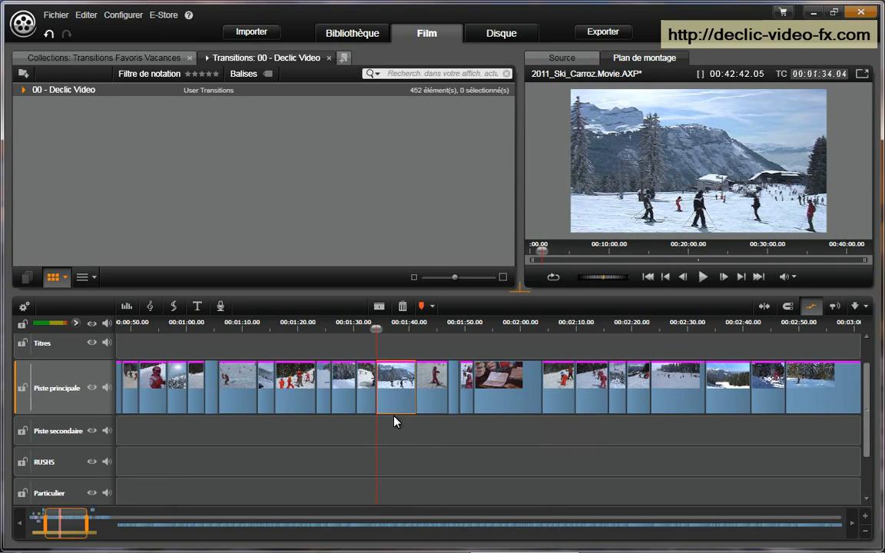
{"action": "left_click", "coordinate": [702, 278]}
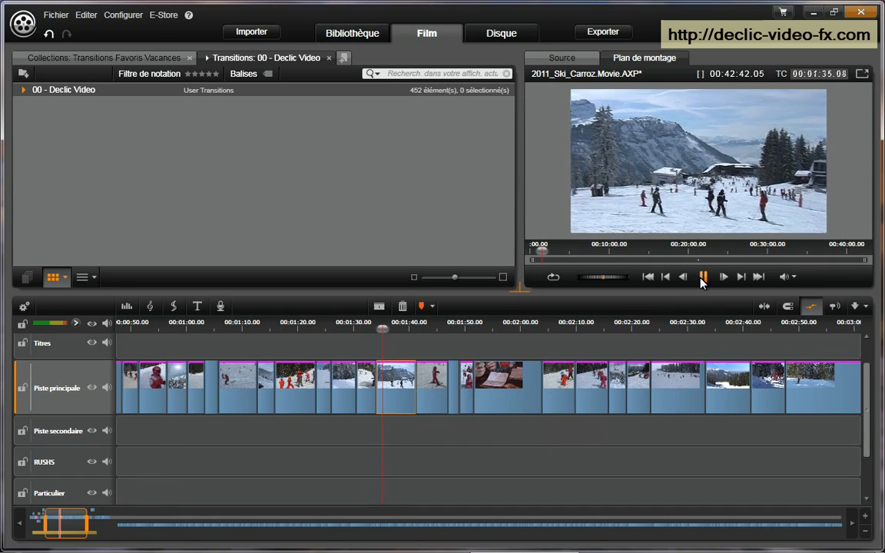
{"action": "left_click", "coordinate": [702, 278]}
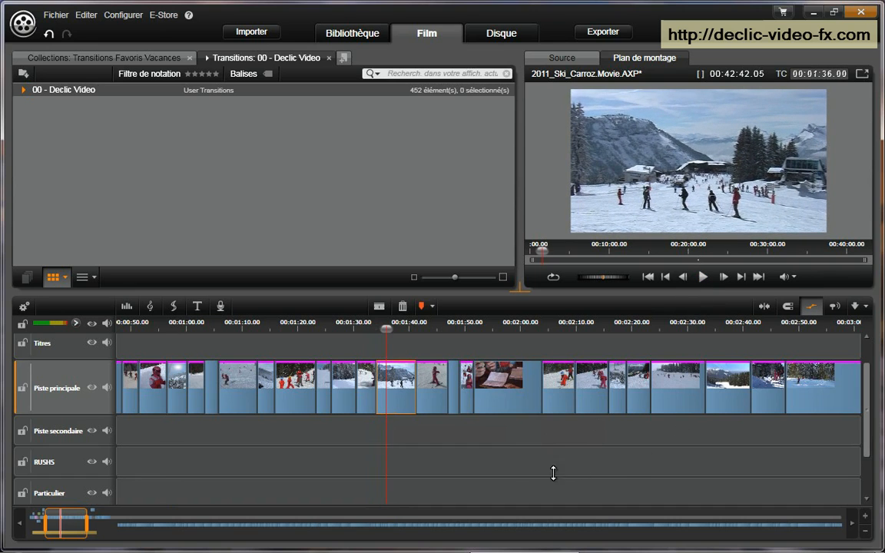
Step: Reactivate the audio stream of the ski clip at 00:01:34 through its active streams (Elargissements actifs)
{"action": "right_click", "coordinate": [398, 397]}
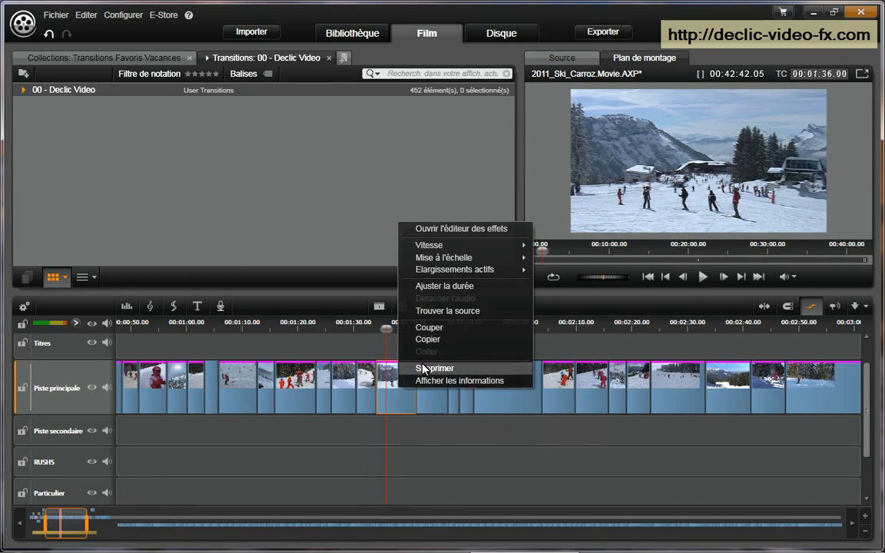
{"action": "mouse_move", "coordinate": [481, 273]}
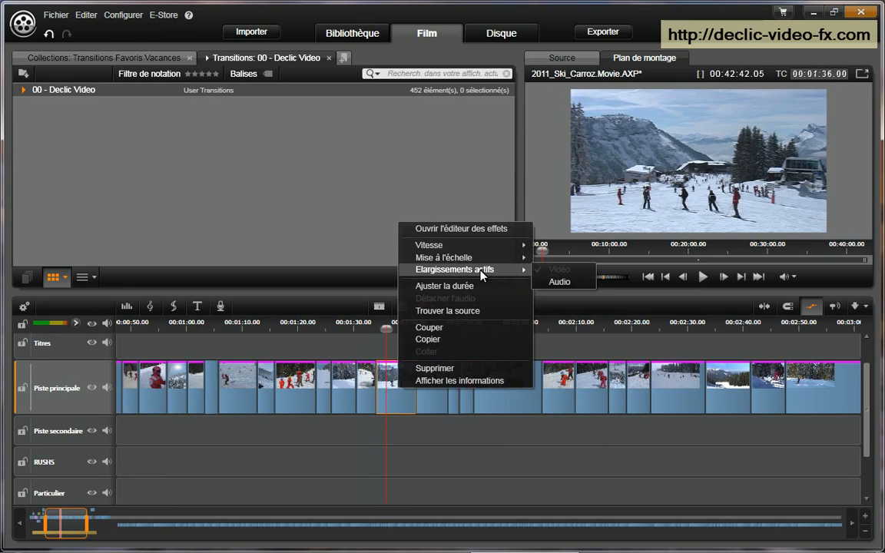
{"action": "left_click", "coordinate": [560, 282]}
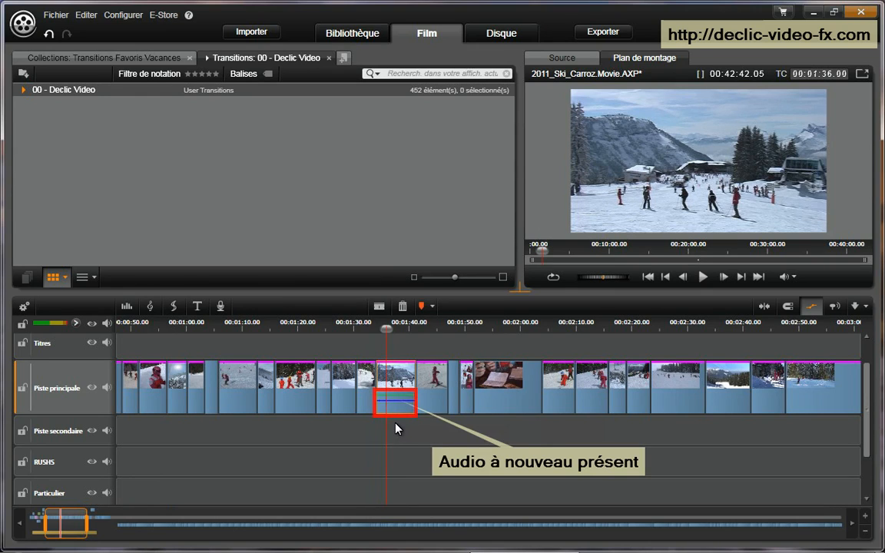
Step: Detach the audio of the ski clip at 00:01:34 and shift the detached audio block to start at the playhead, 00:01:36
{"action": "right_click", "coordinate": [404, 384]}
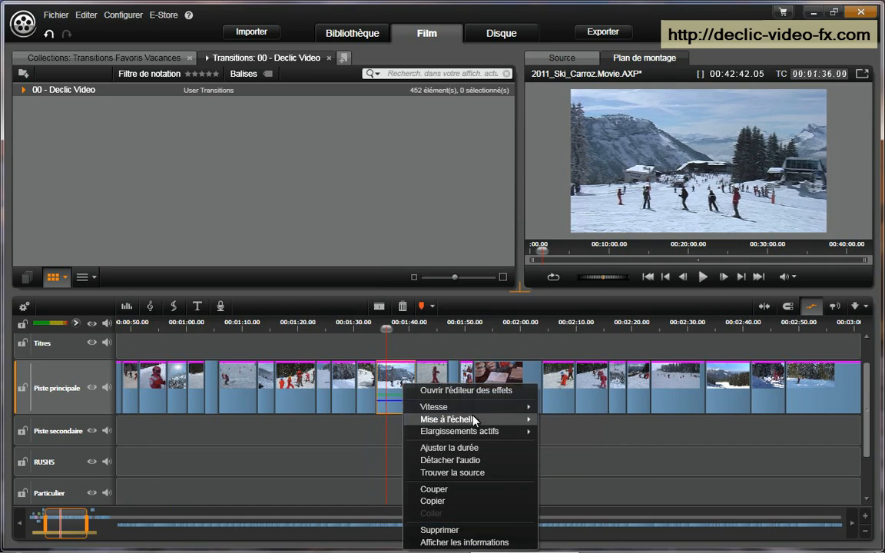
{"action": "left_click", "coordinate": [509, 466]}
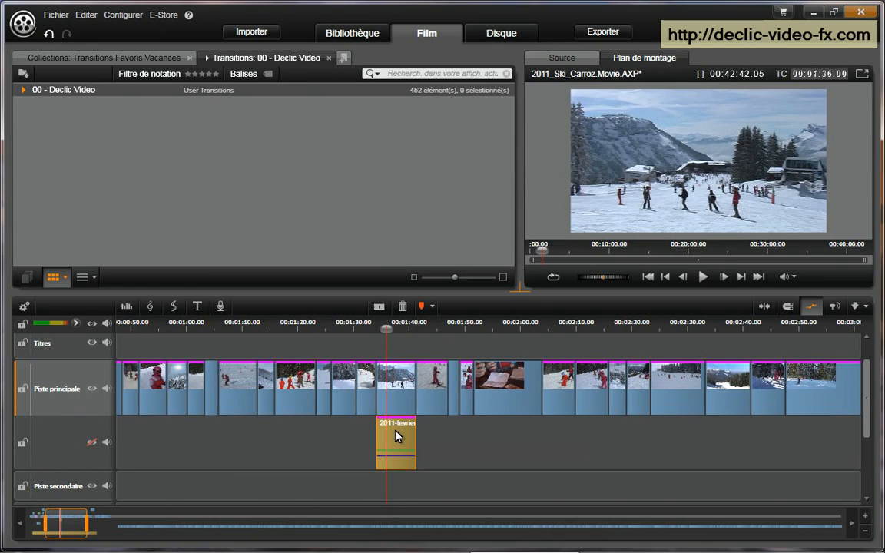
{"action": "mouse_move", "coordinate": [392, 433]}
{"action": "left_mouse_down"}
{"action": "mouse_move", "coordinate": [419, 432]}
{"action": "mouse_move", "coordinate": [404, 432]}
{"action": "left_mouse_up"}
Step: Delete the detached audio block and reactivate the Audio stream of the ski clip at 00:01:34 on Piste principale
{"action": "right_click", "coordinate": [402, 433]}
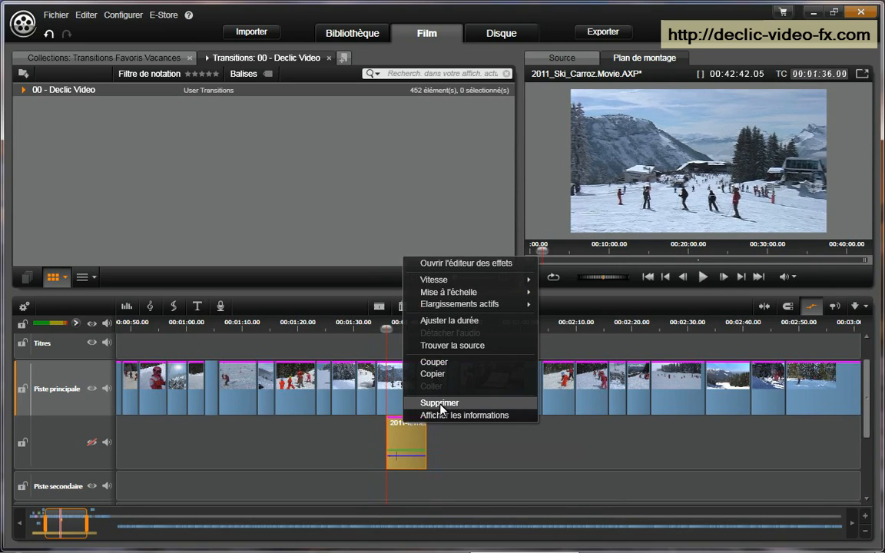
{"action": "left_click", "coordinate": [441, 403]}
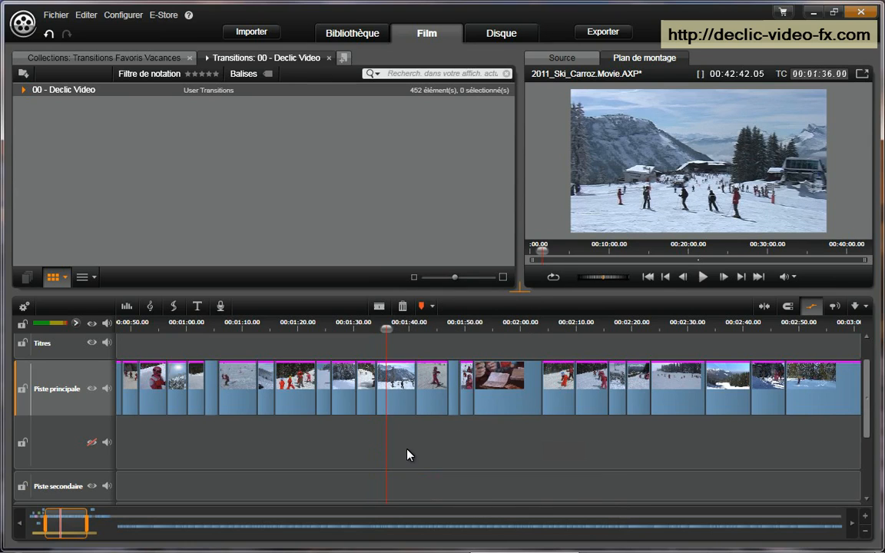
{"action": "right_click", "coordinate": [396, 392]}
{"action": "mouse_move", "coordinate": [468, 266]}
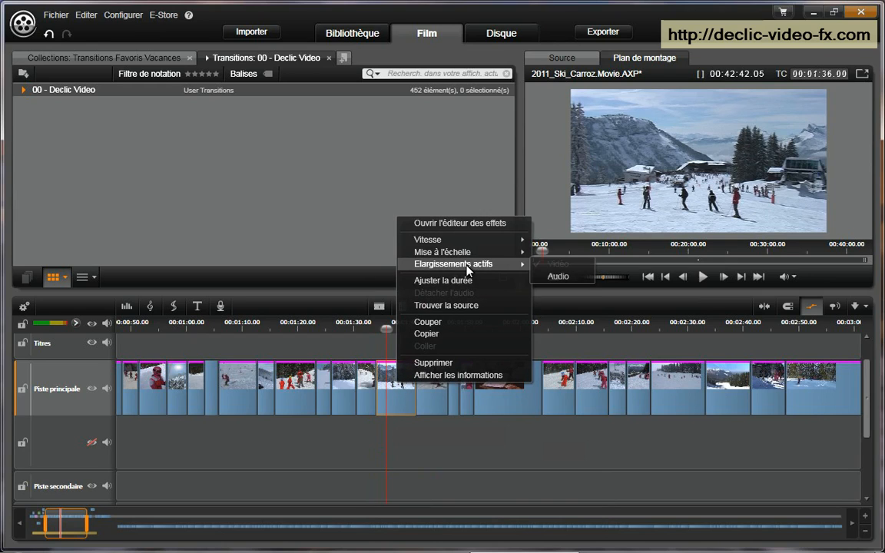
{"action": "left_click", "coordinate": [560, 278]}
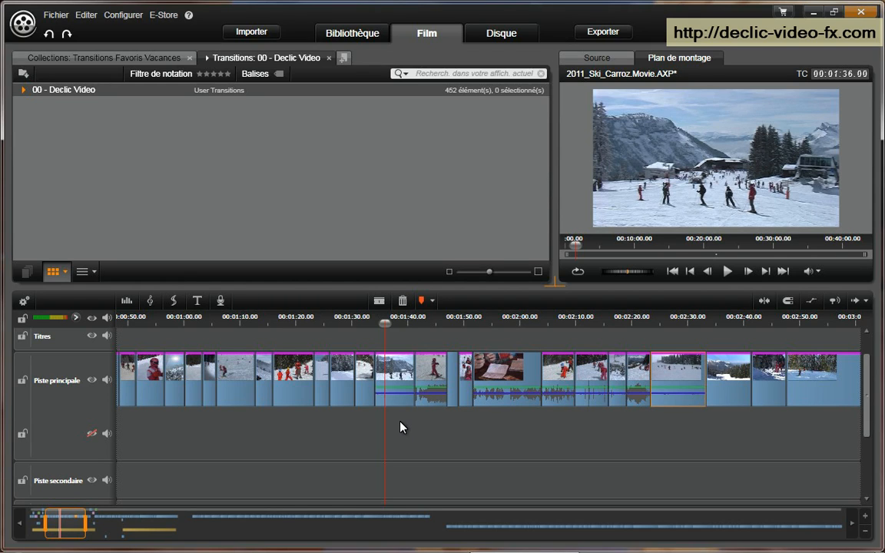
Step: Select the Piste principale clips from about 00:01:34 to 00:02:33, excluding those between about 00:01:47 and 00:02:10
{"action": "left_click", "coordinate": [394, 374]}
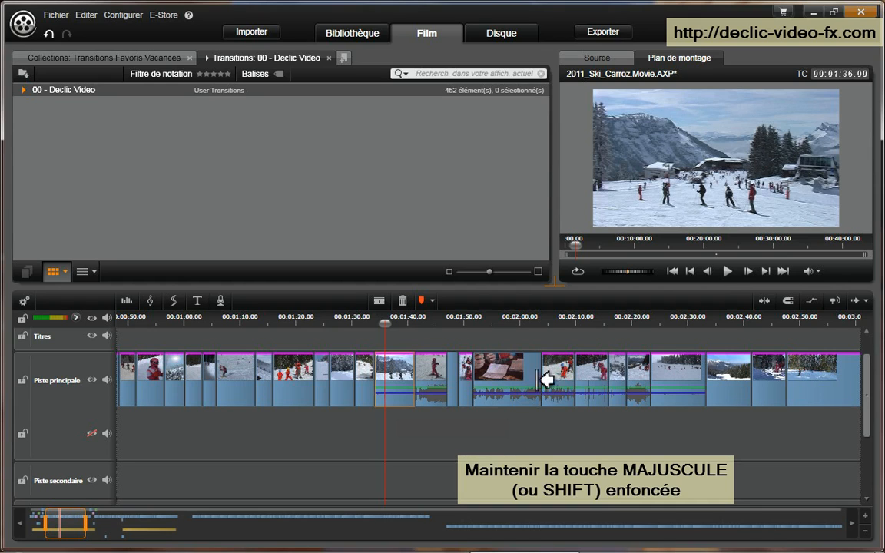
{"action": "left_click", "coordinate": [675, 376], "text": "shift"}
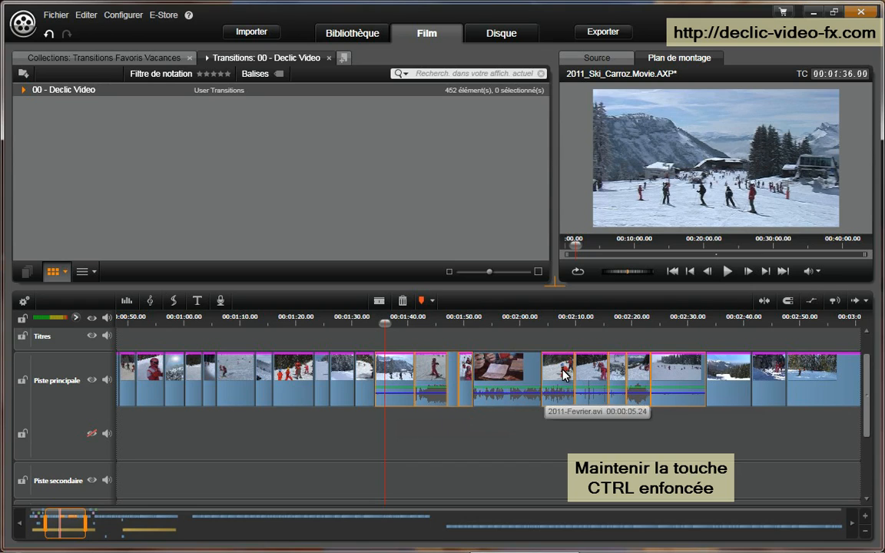
{"action": "left_click", "coordinate": [467, 380], "text": "ctrl"}
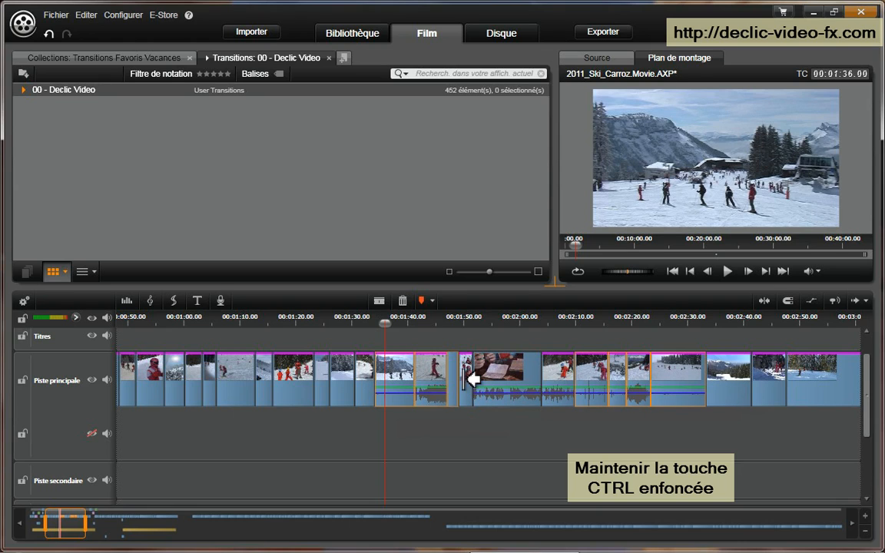
{"action": "left_click", "coordinate": [453, 374], "text": "ctrl"}
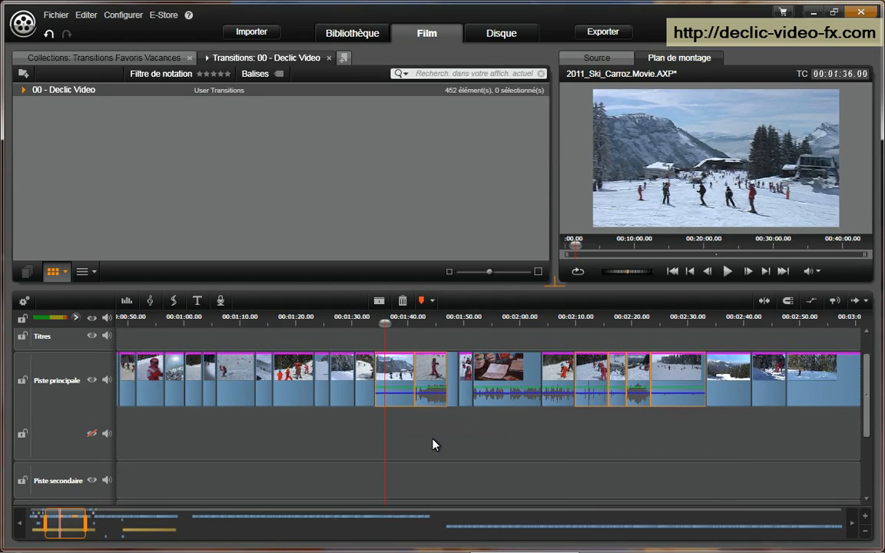
Step: Try to deactivate the audio stream of all selected clips at once through Elargissements actifs, and reactivate it
{"action": "right_click", "coordinate": [405, 374]}
{"action": "mouse_move", "coordinate": [452, 421]}
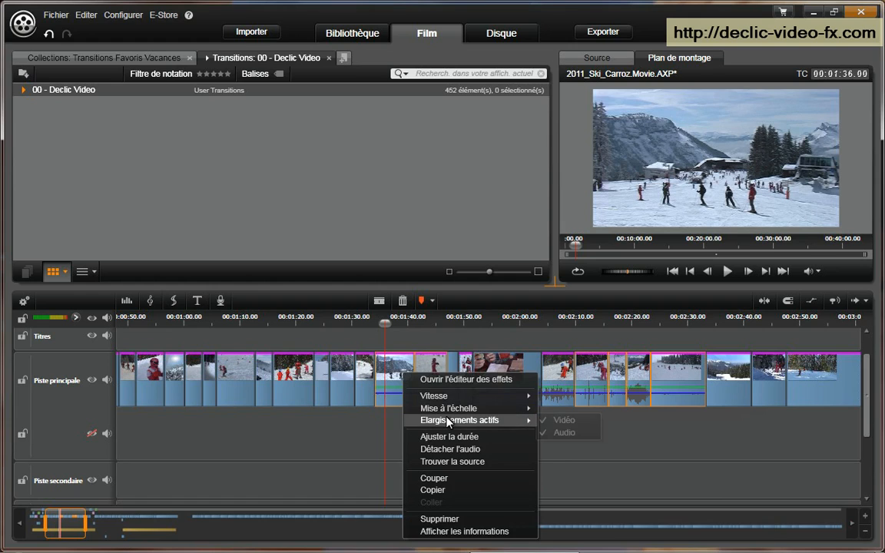
{"action": "left_click", "coordinate": [509, 432]}
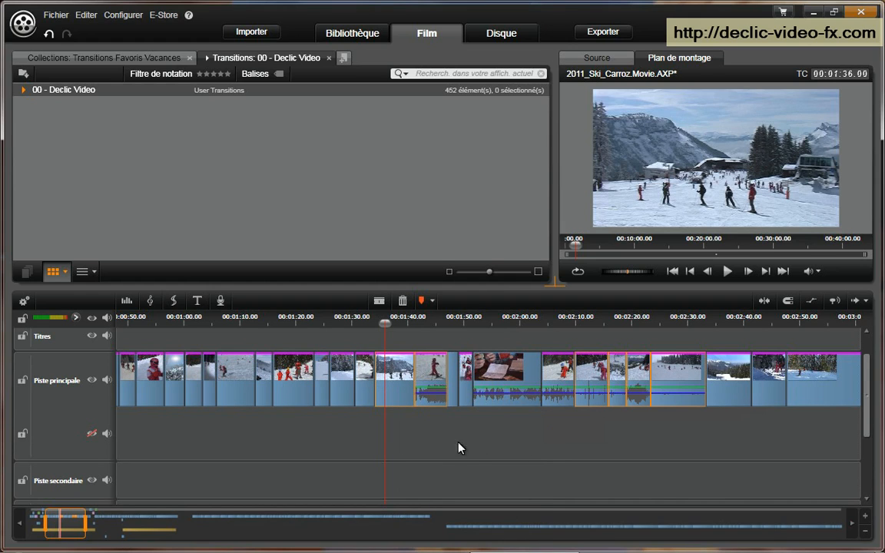
{"action": "right_click", "coordinate": [391, 388]}
{"action": "mouse_move", "coordinate": [524, 260]}
{"action": "left_click", "coordinate": [555, 273]}
Step: Detach the audio of the selected Piste principale clips and delete all the detached audio blocks together
{"action": "right_click", "coordinate": [400, 375]}
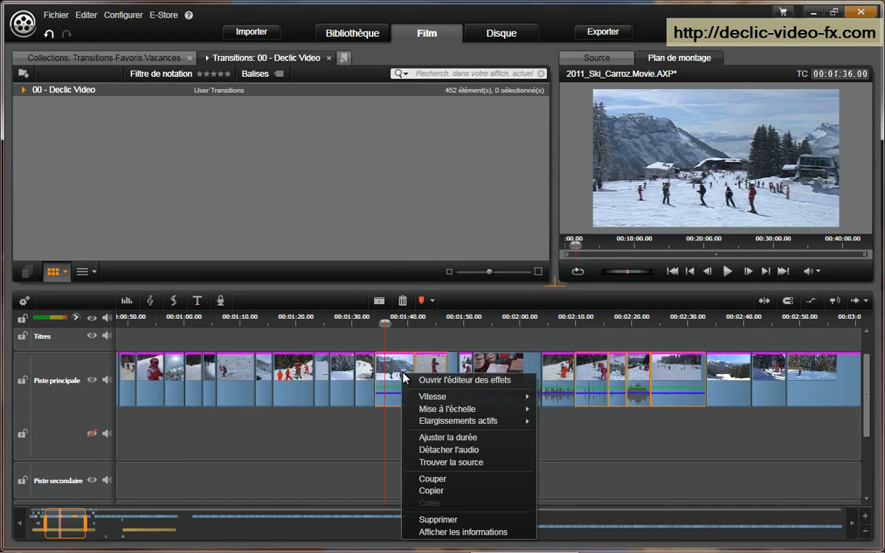
{"action": "left_click", "coordinate": [460, 450]}
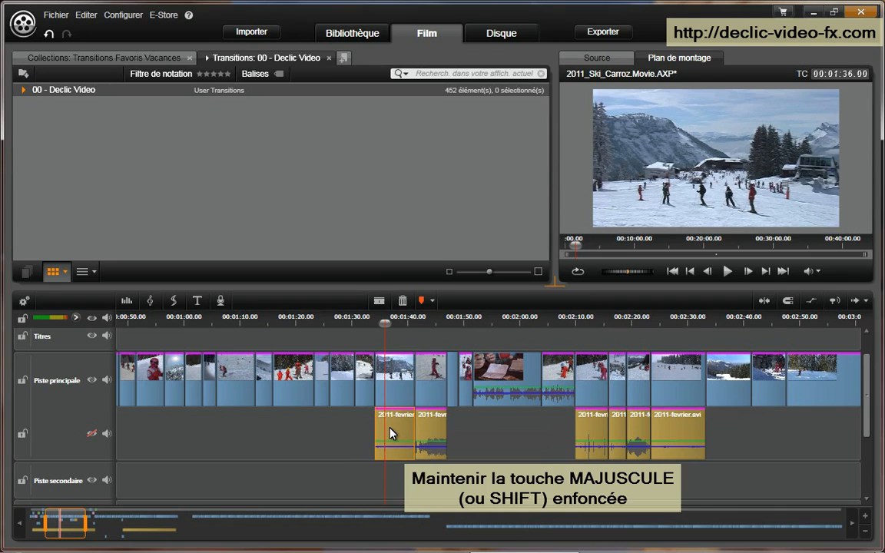
{"action": "left_click", "coordinate": [672, 434], "text": "shift"}
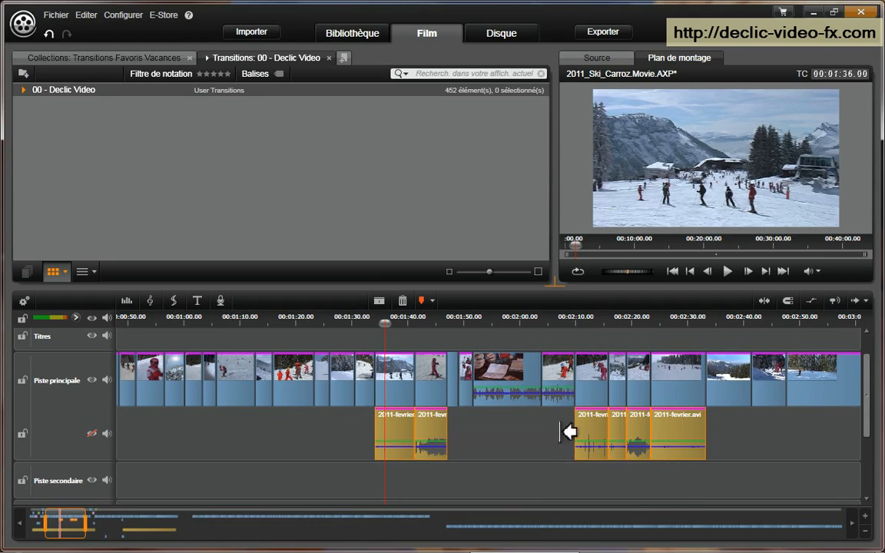
{"action": "left_click", "coordinate": [344, 434]}
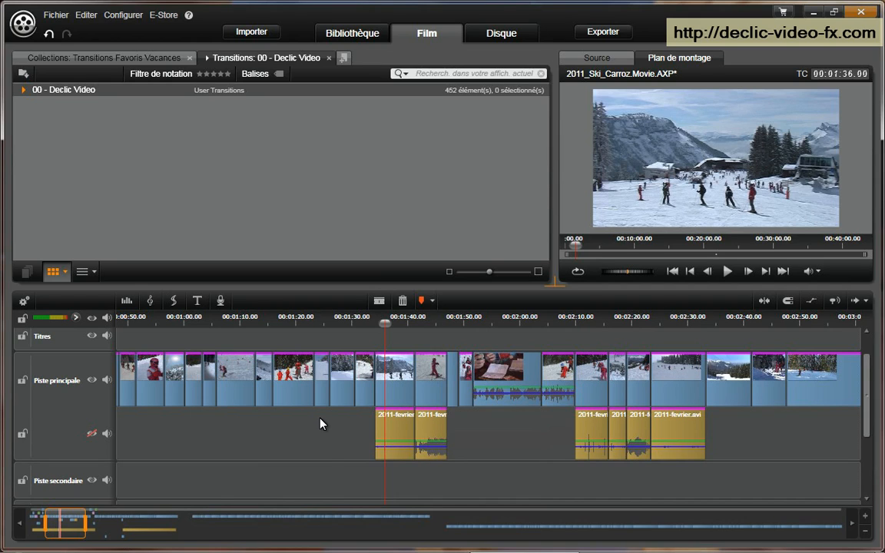
{"action": "left_click_drag", "start_coordinate": [346, 429], "coordinate": [758, 448]}
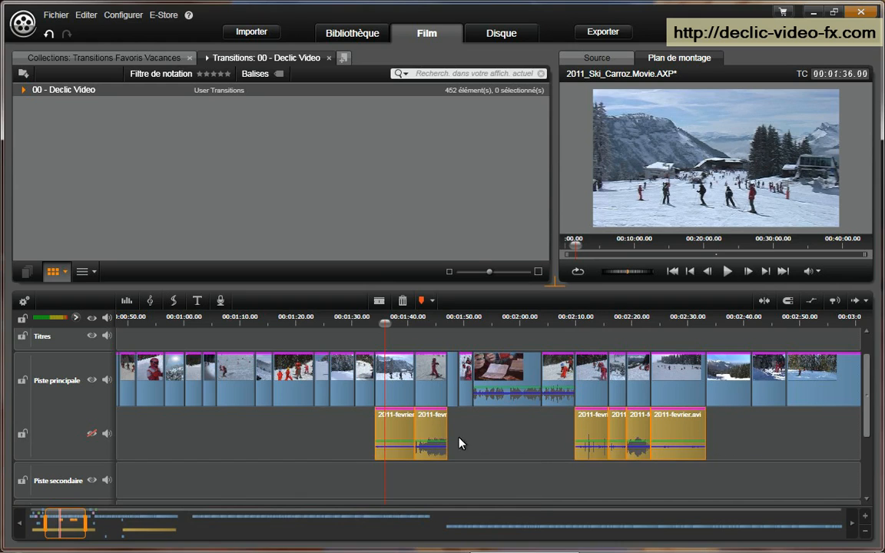
{"action": "right_click", "coordinate": [399, 431]}
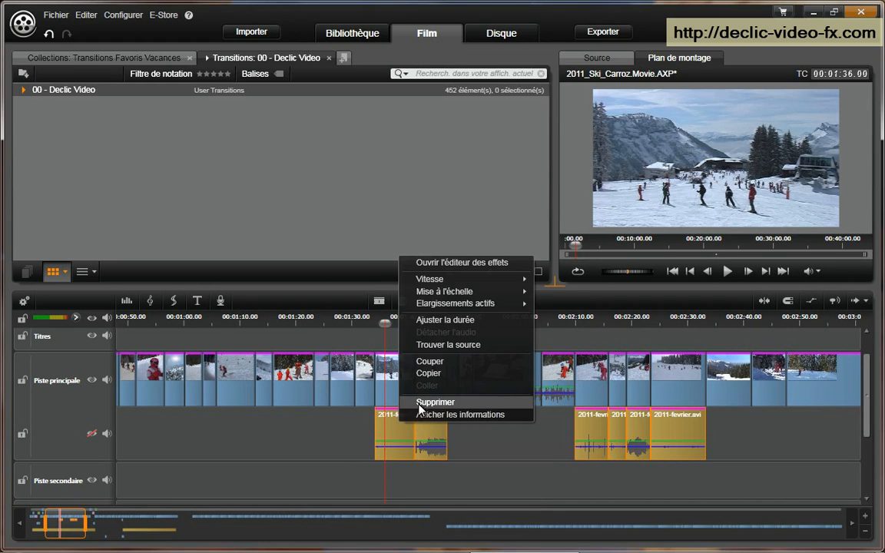
{"action": "left_click", "coordinate": [422, 406]}
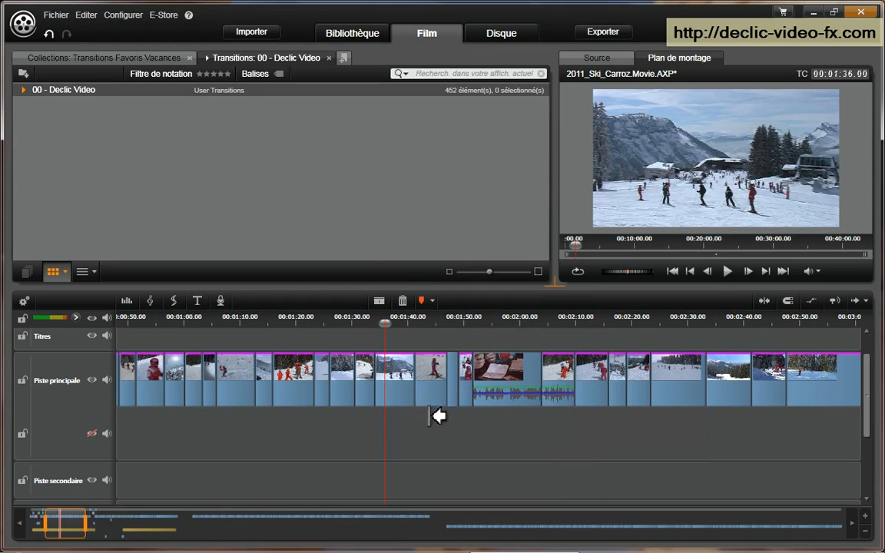